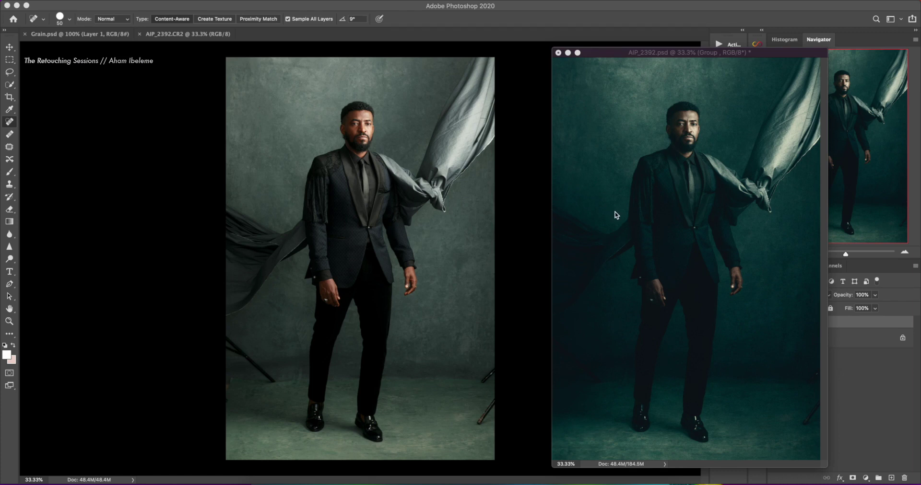
Step: Minimise the finished AIP_2392.psd window to reveal the ungraded photo behind it
left_click(568, 53)
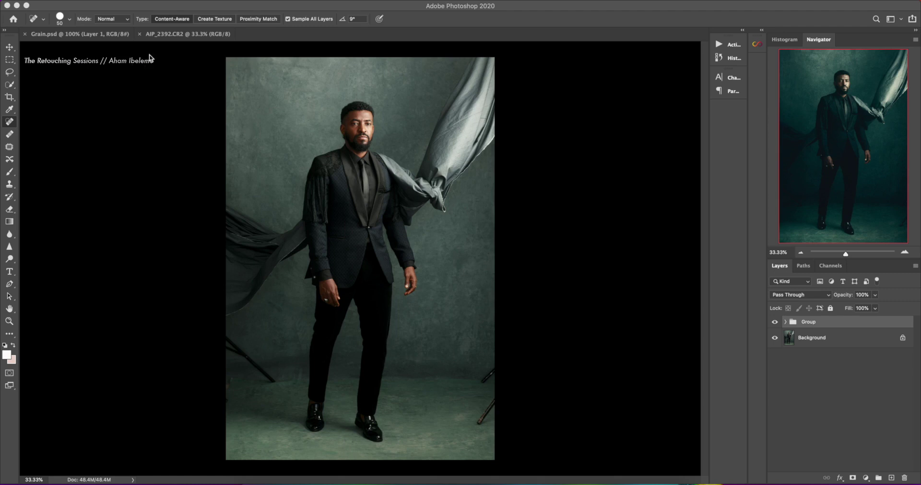
Step: Bring the unedited AIP_2392.CR2 document, with only its Background layer, to the front
left_click(181, 35)
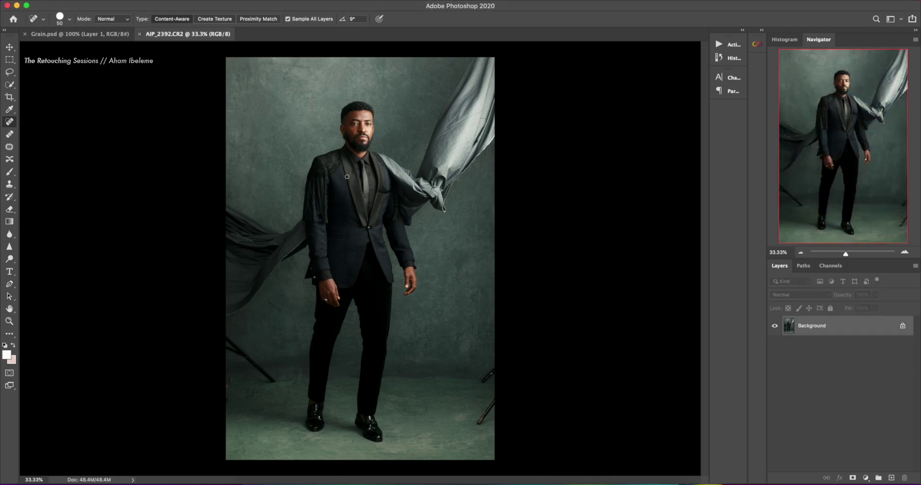
Step: Place the 1649 image over the portrait, nudged slightly left, and toggle it to compare
left_click_drag(347, 180, 347, 177)
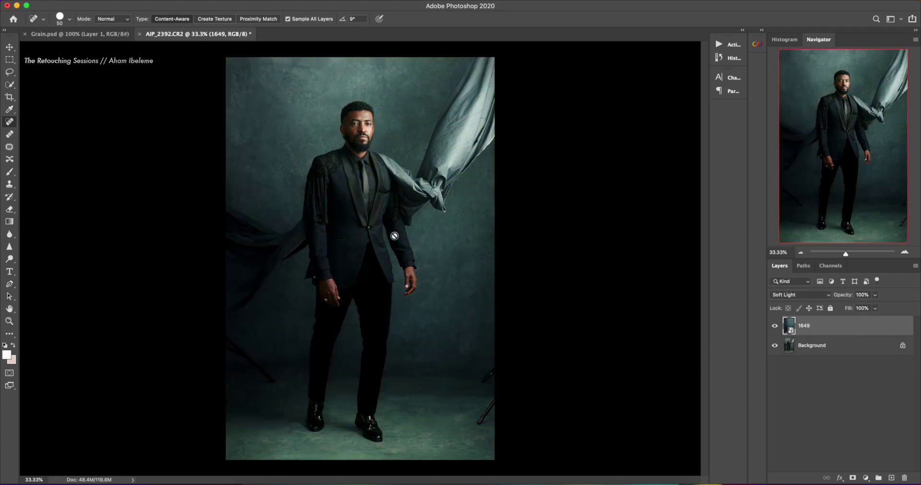
key("super+t")
left_click_drag(404, 169, 381, 147)
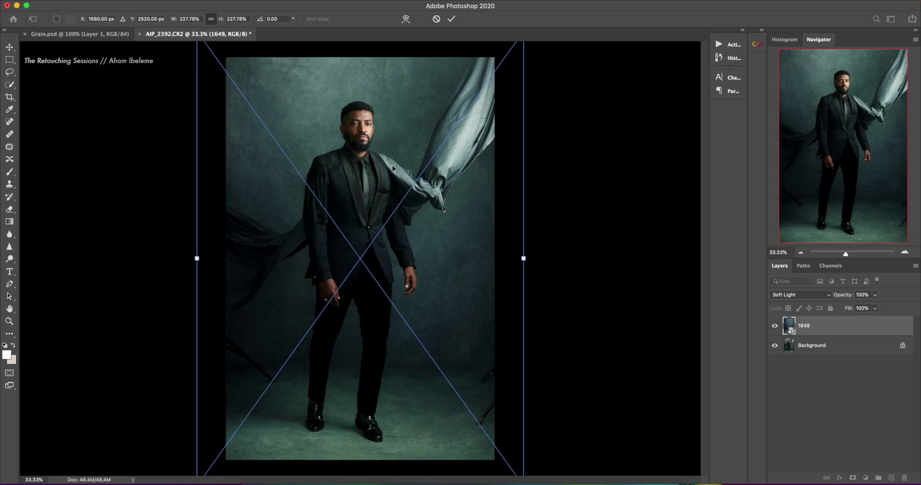
key("Return")
key("j")
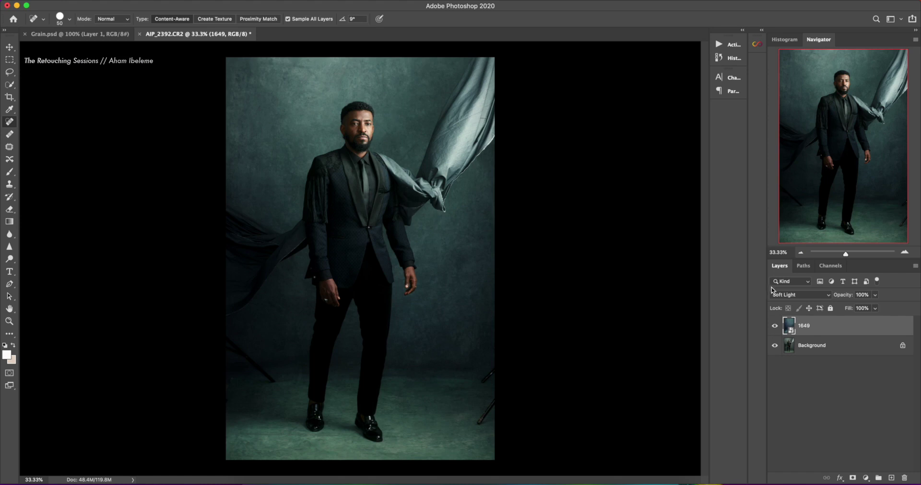
left_click(774, 328)
left_click(774, 327)
Step: Add a Color Lookup 1 layer using the F-8240-STD.3dl LUT, then hide it to compare
left_click(866, 478)
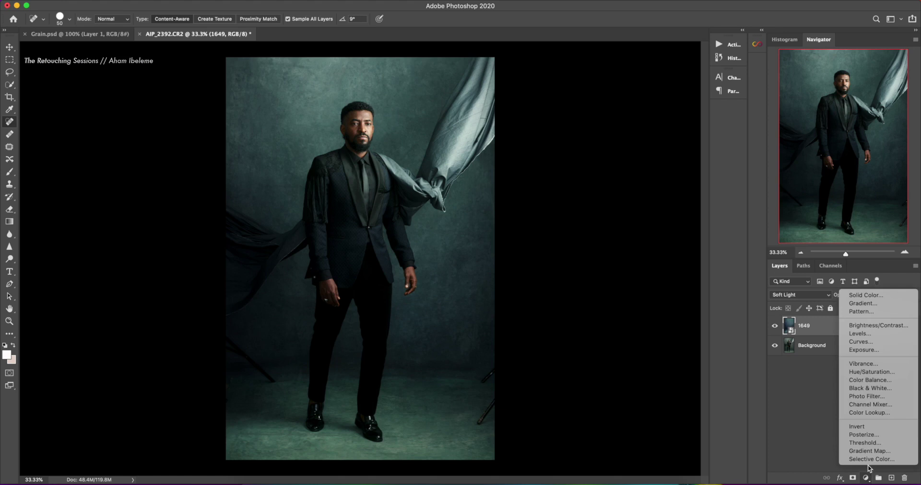
left_click(868, 413)
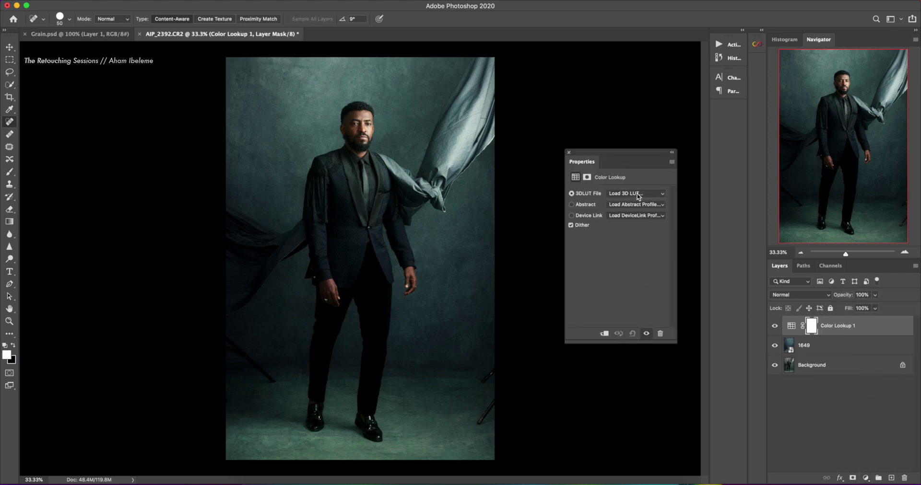
left_click(638, 197)
scroll(671, 448, "down", 5)
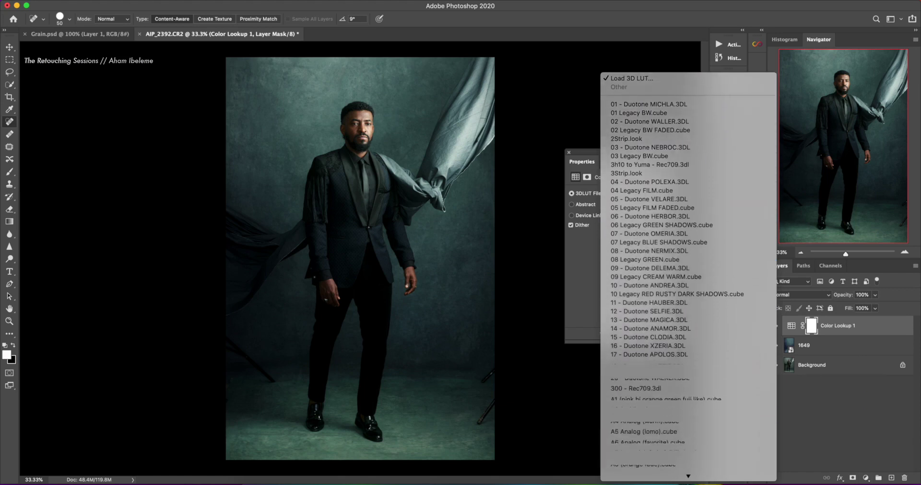
scroll(670, 448, "down", 8)
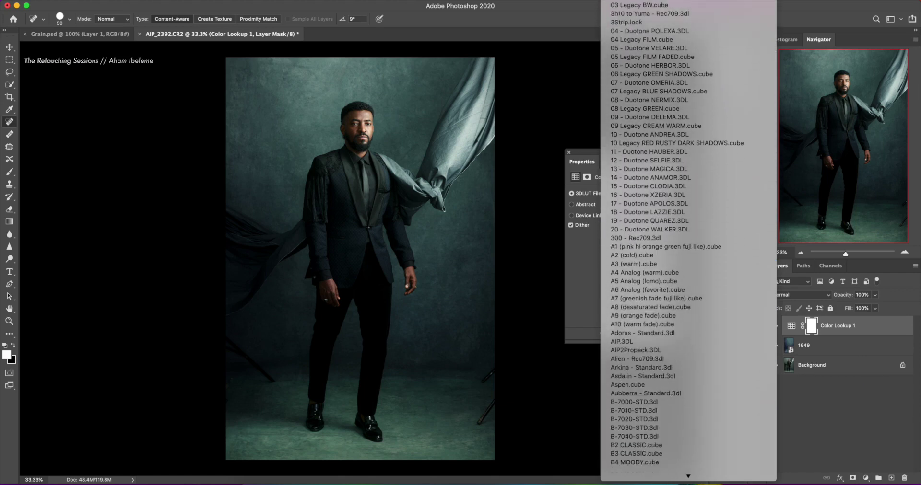
scroll(670, 442, "down", 12)
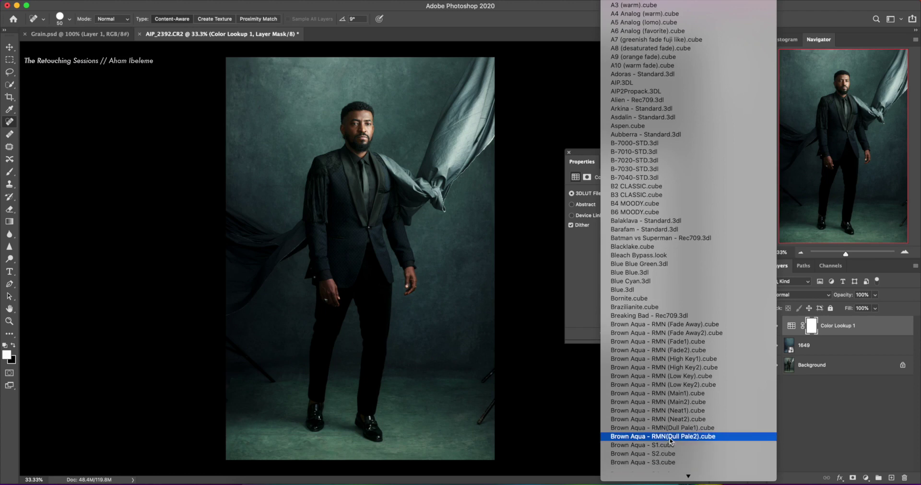
mouse_move(687, 476)
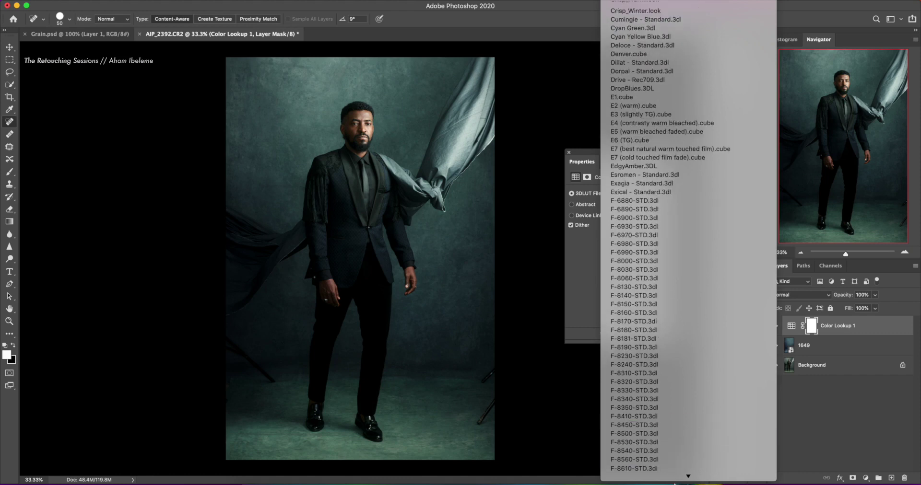
left_click(631, 350)
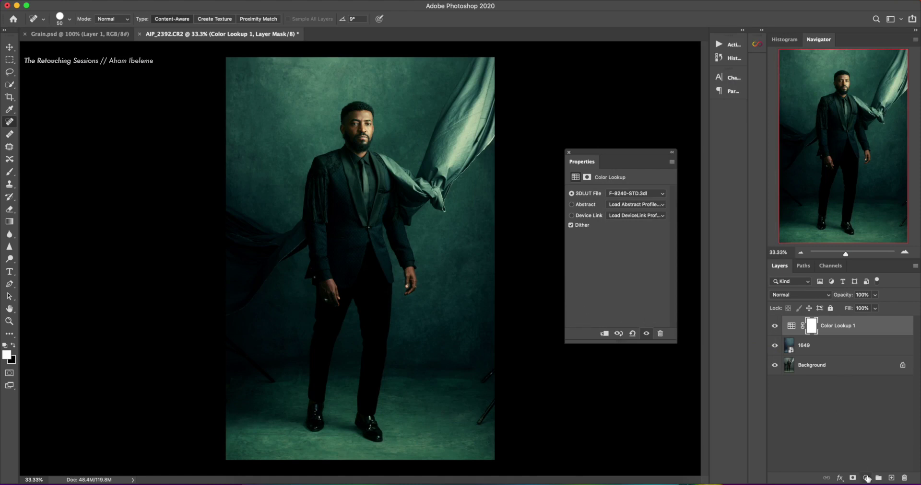
left_click(775, 327)
Step: Show Color Lookup 1 again and add a second Color Lookup using filmstock_50.3dl at 15% opacity
left_click(775, 326)
left_click(865, 478)
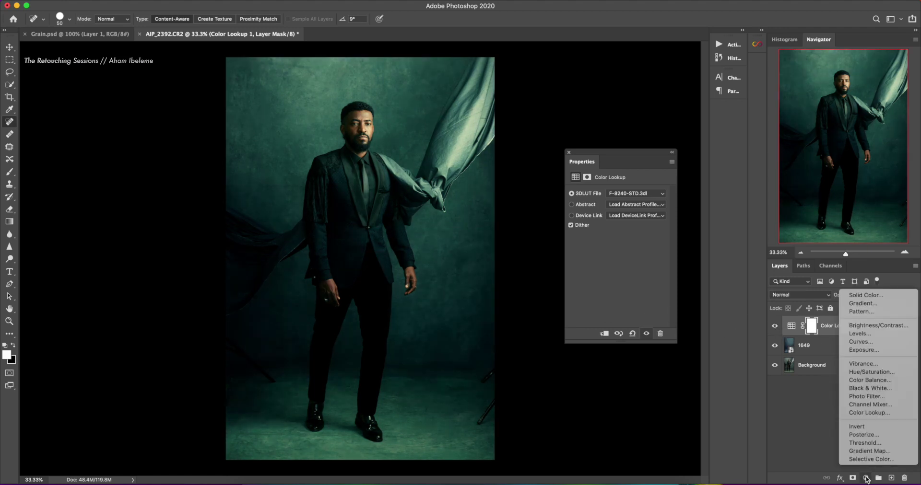
left_click(867, 414)
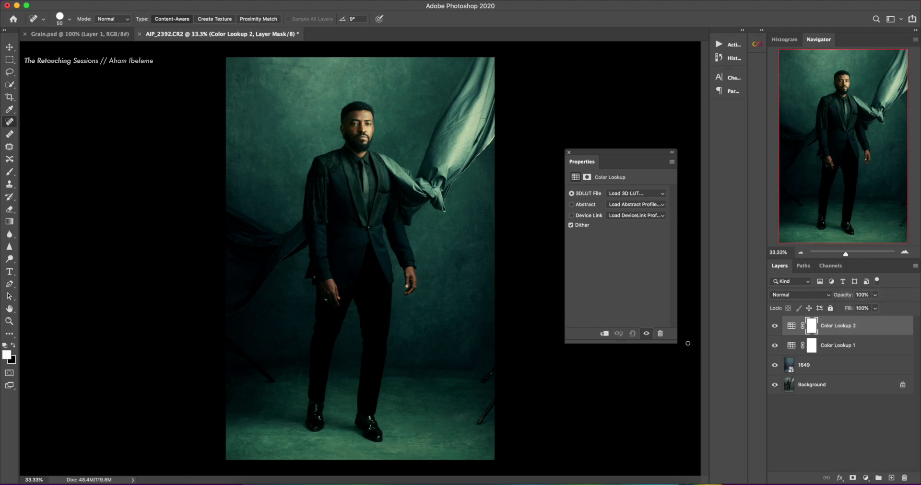
left_click(638, 194)
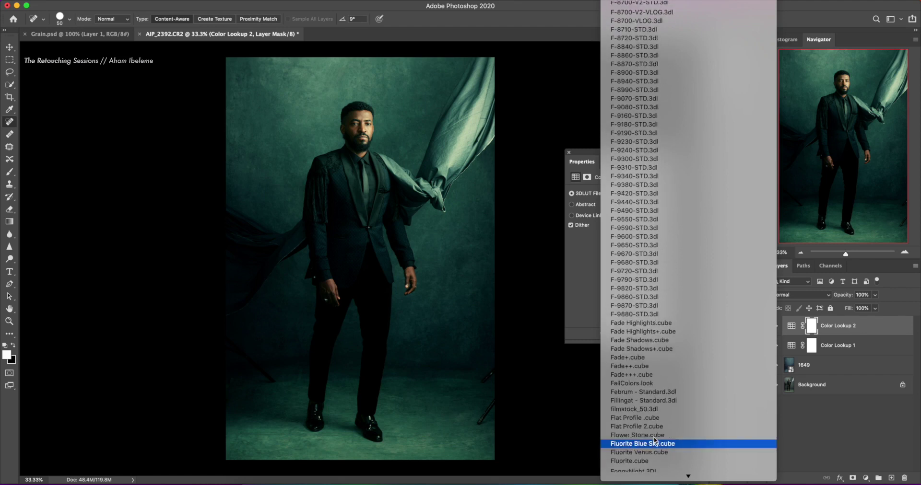
left_click(639, 410)
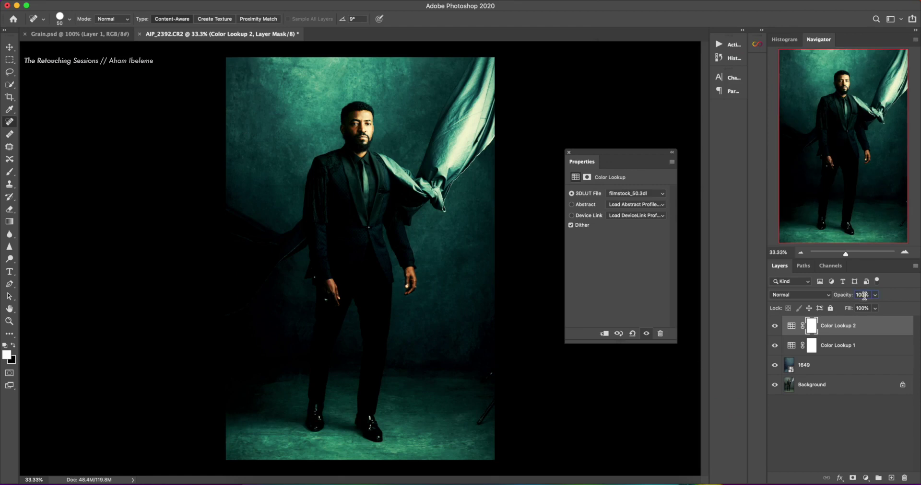
left_click(860, 295)
type("15")
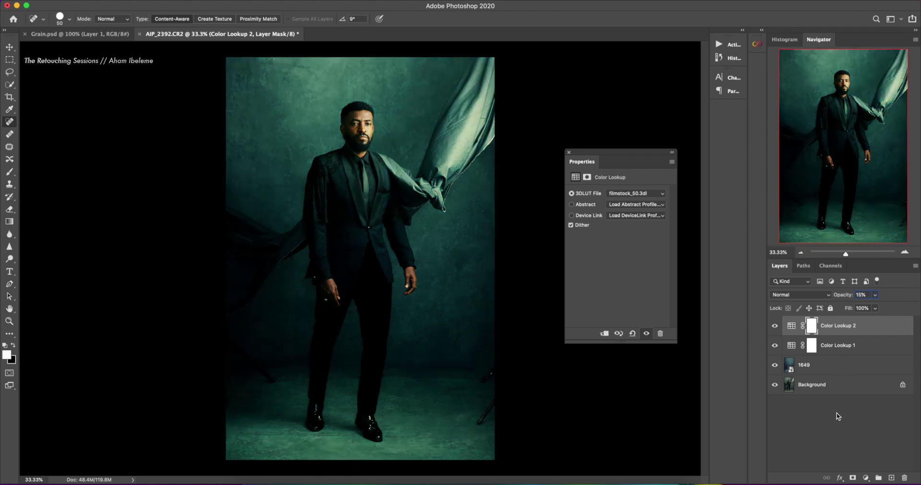
Step: Add Color Lookup 3 with the FoggyNight.3DL LUT and lower its opacity to 40%
left_click(866, 478)
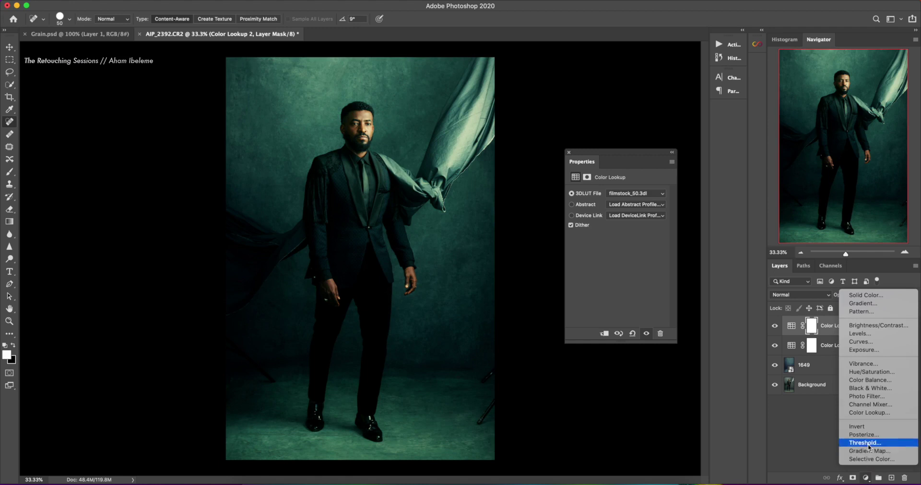
left_click(869, 413)
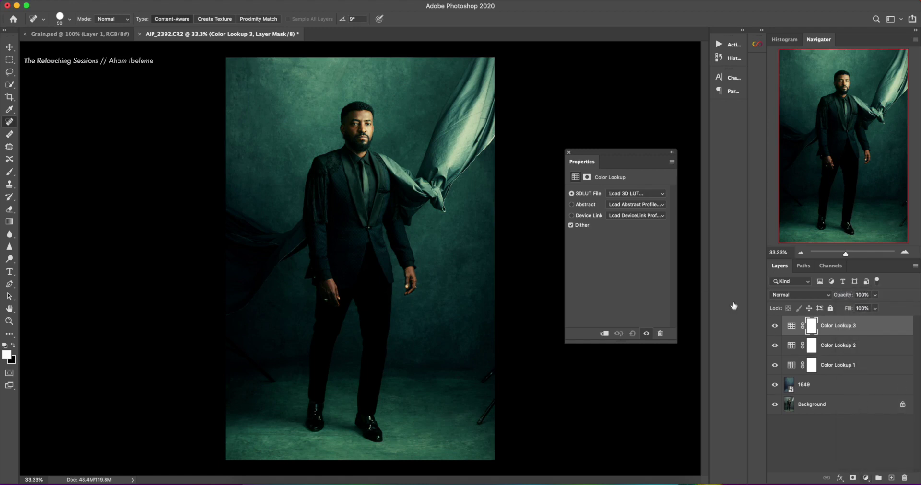
left_click(634, 196)
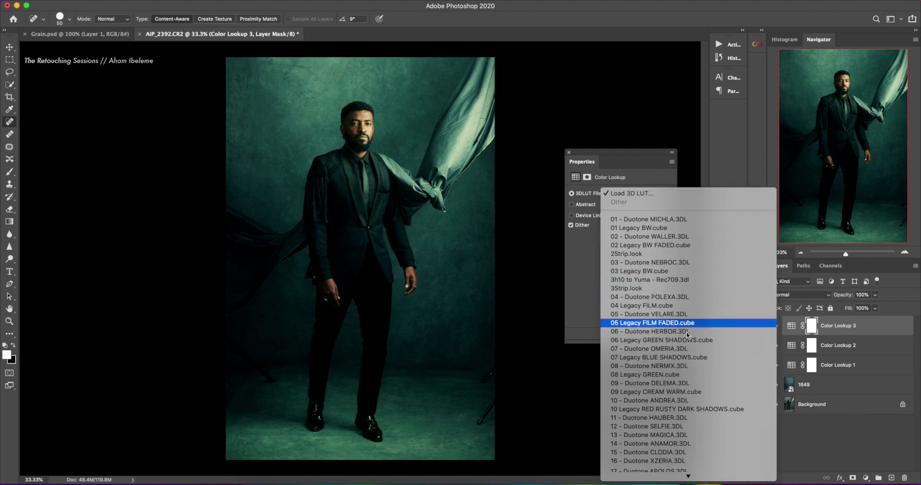
scroll(688, 288, "down", 10)
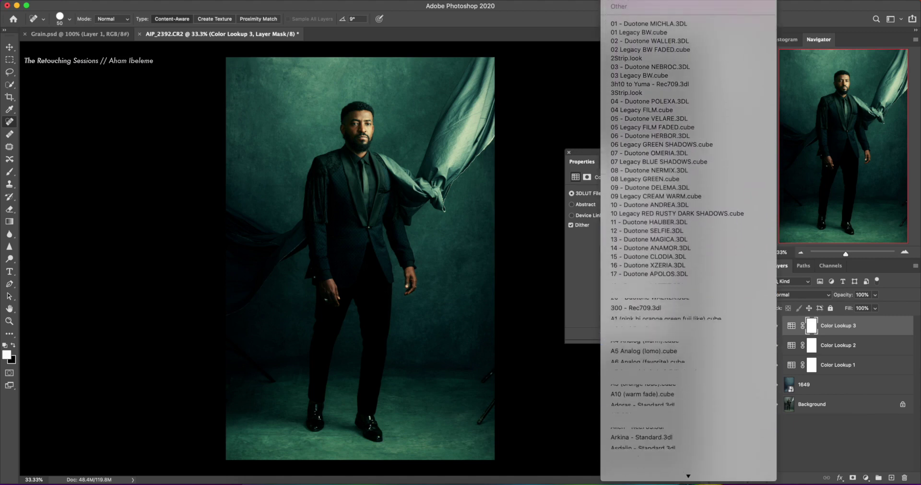
scroll(668, 428, "down", 3)
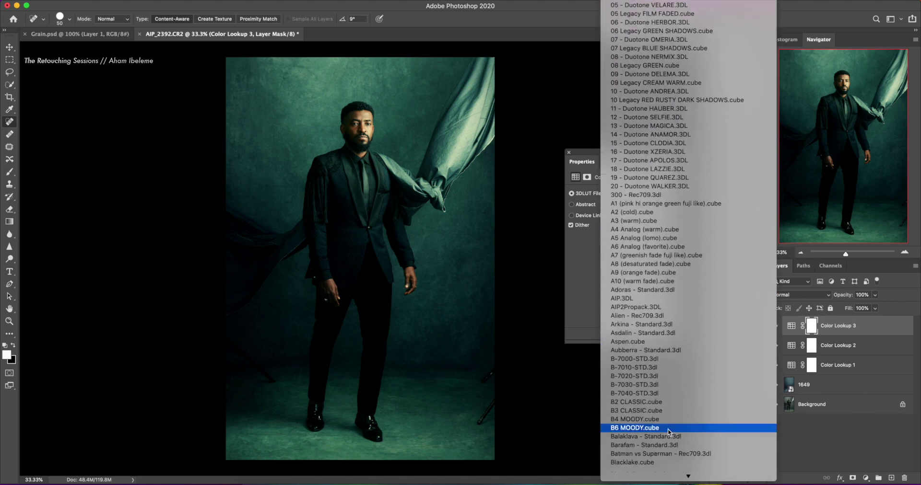
key("f")
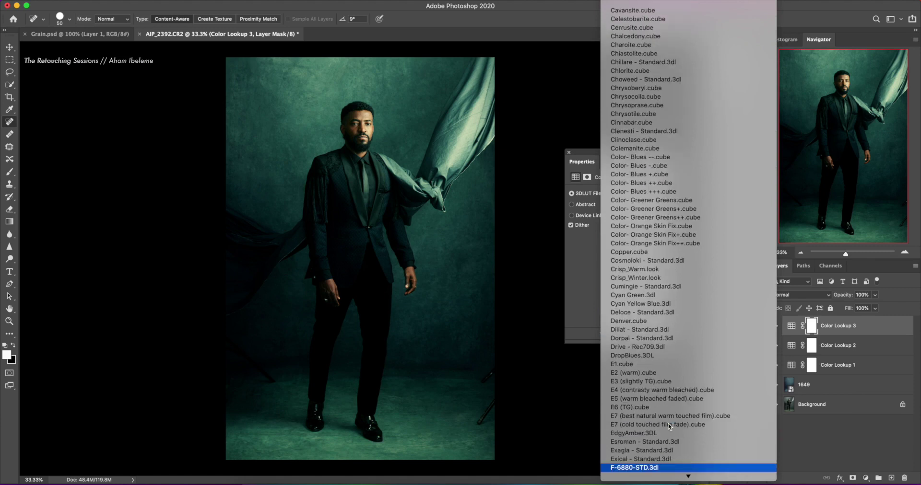
scroll(670, 422, "down", 2)
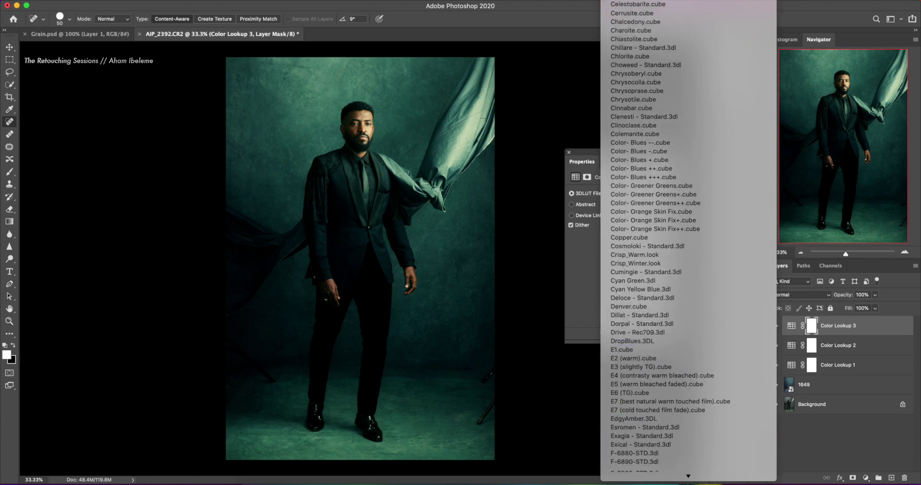
scroll(670, 422, "down", 4)
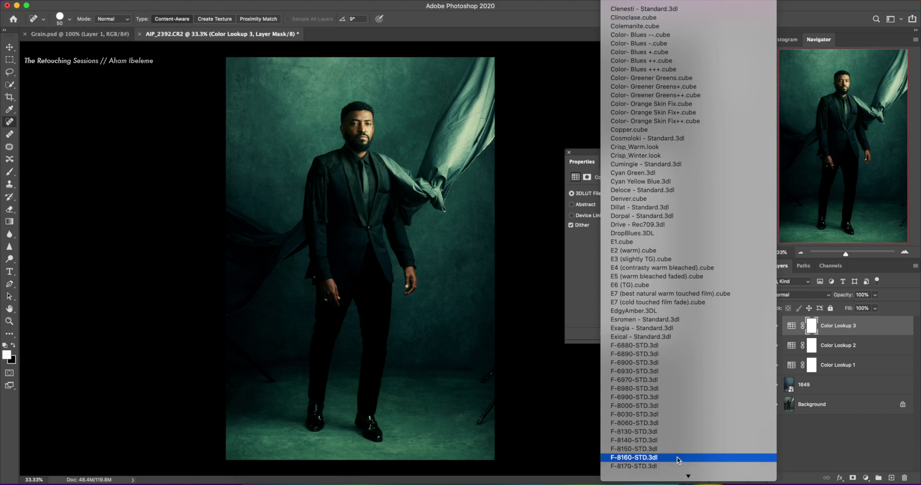
scroll(670, 422, "down", 5)
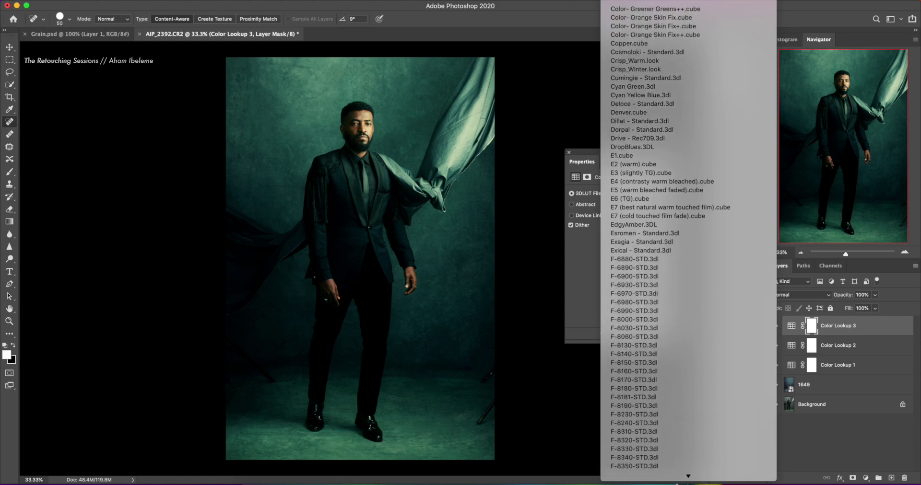
scroll(670, 422, "down", 20)
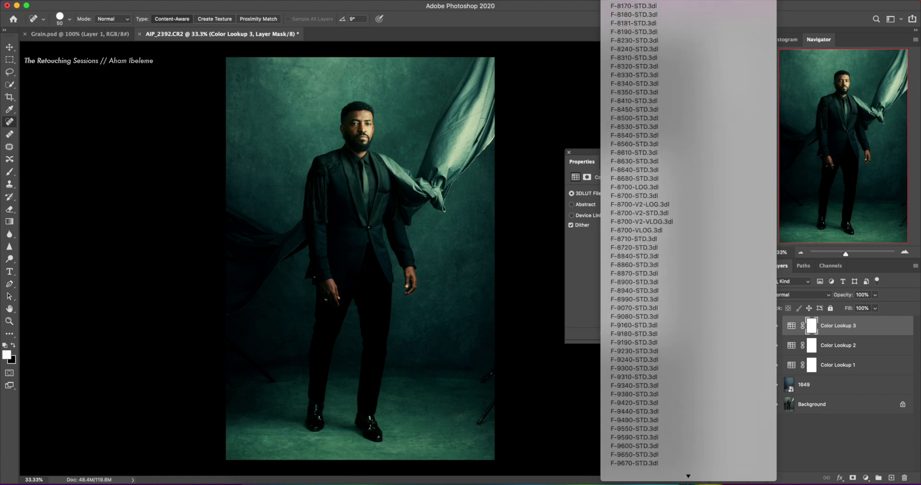
scroll(675, 465, "down", 18)
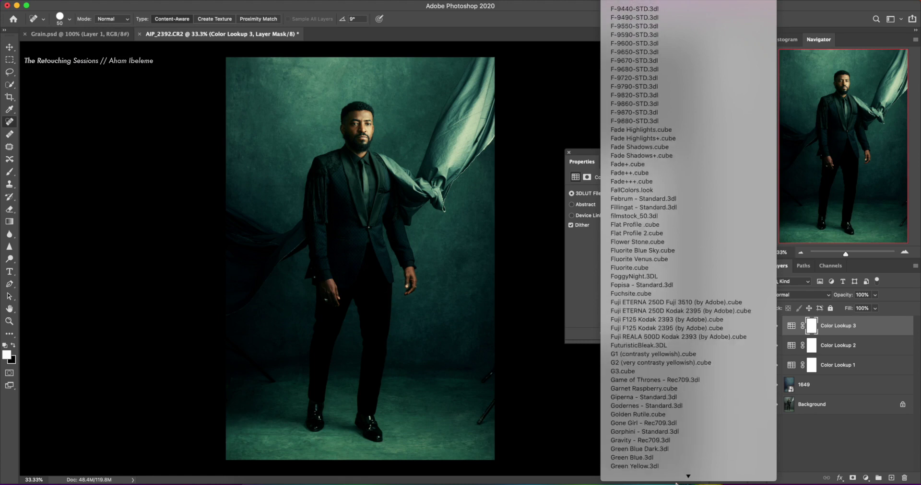
scroll(674, 466, "down", 3)
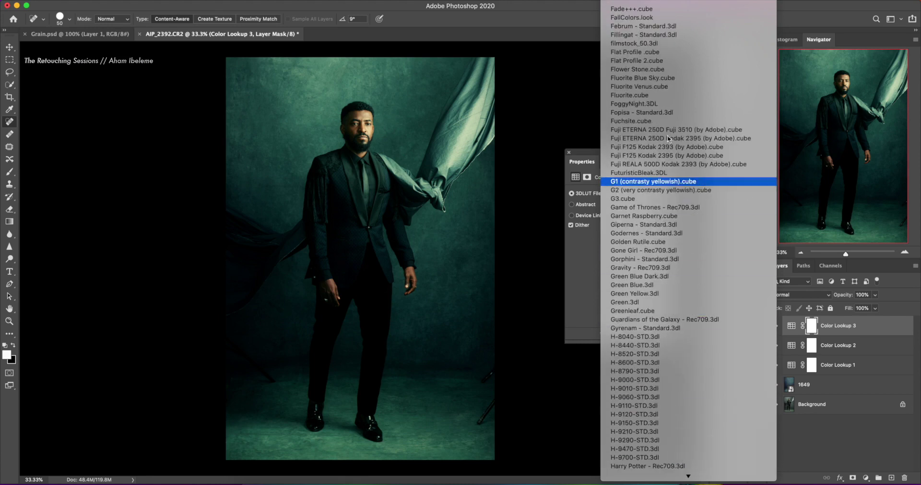
left_click(629, 104)
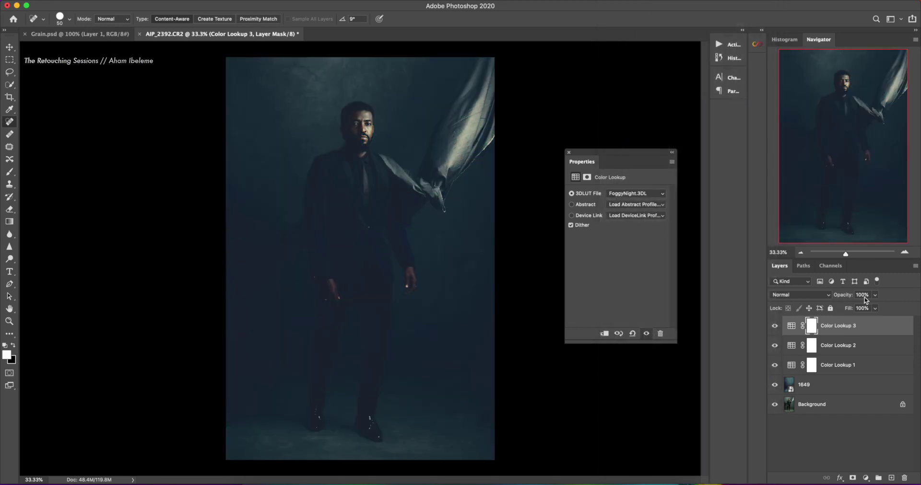
left_click(861, 295)
type("40")
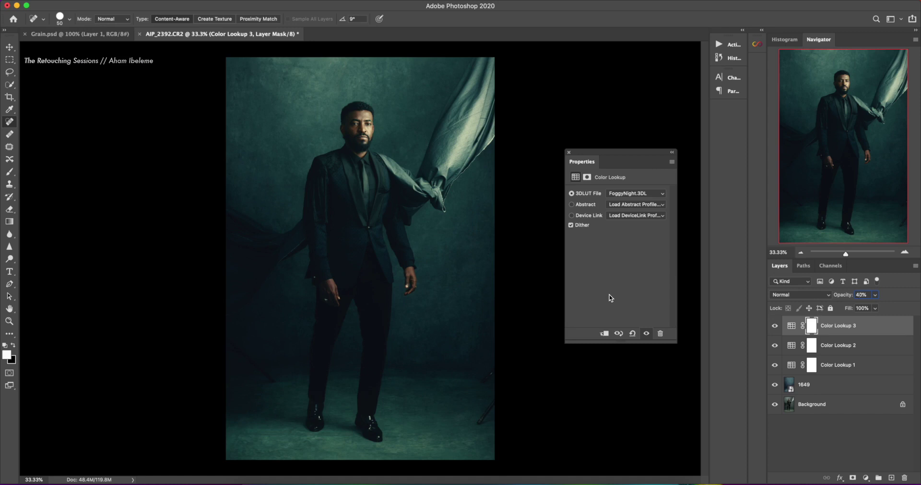
Step: Add Color Lookup 4 with the 01 Legacy BW.cube LUT and set its opacity to 30%
left_click(866, 478)
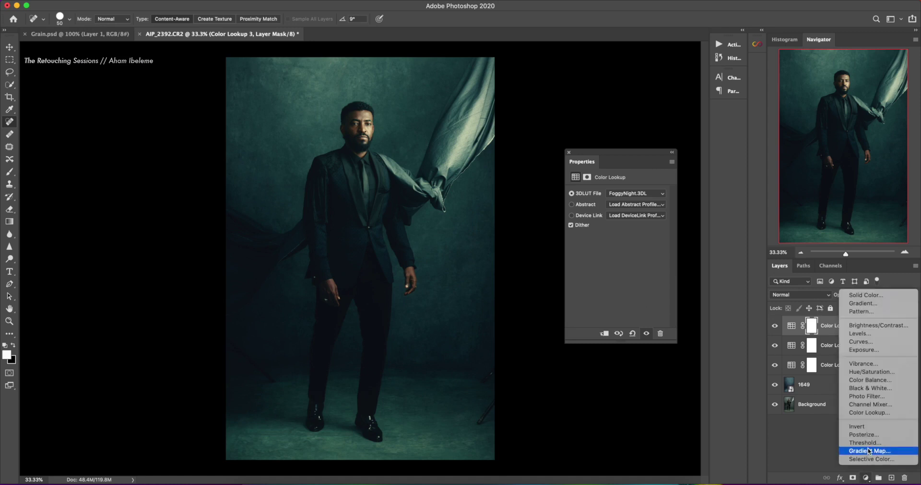
left_click(870, 414)
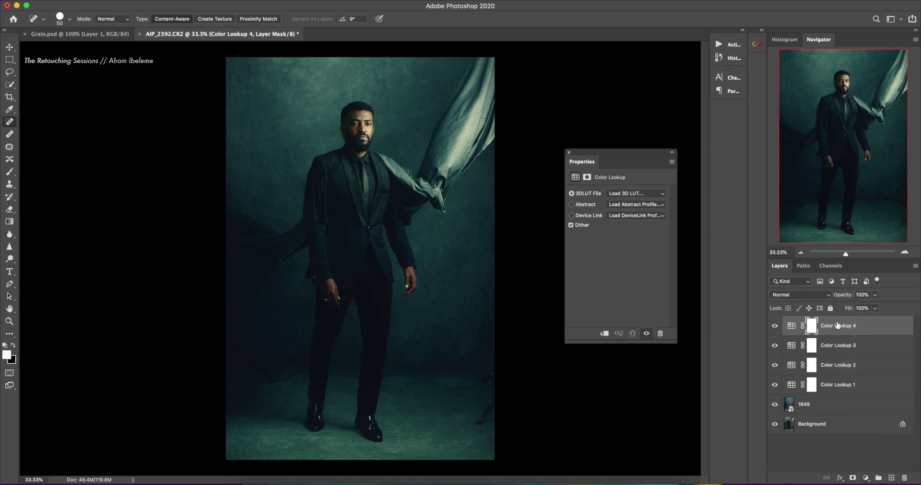
left_click(637, 195)
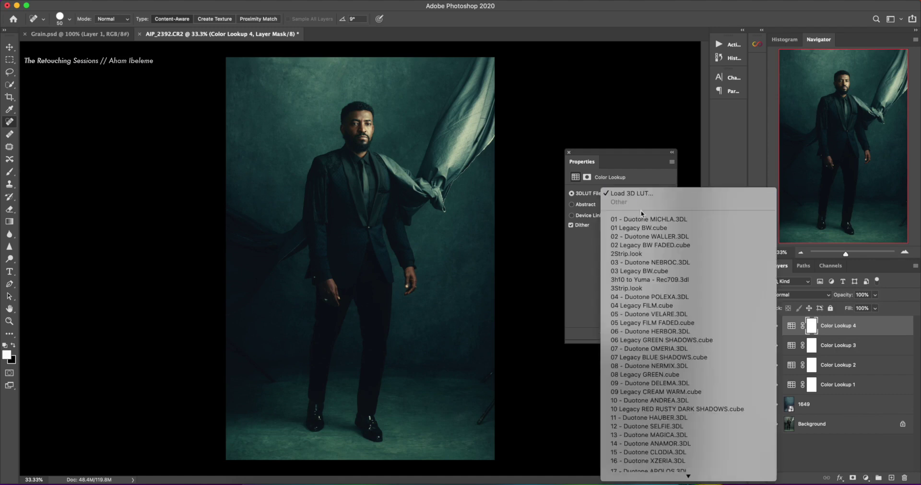
left_click(640, 229)
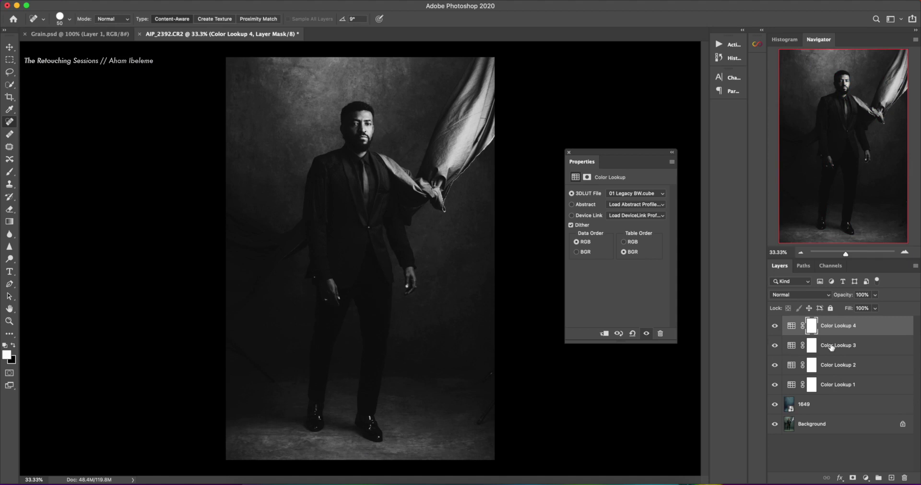
left_click(861, 295)
type("30")
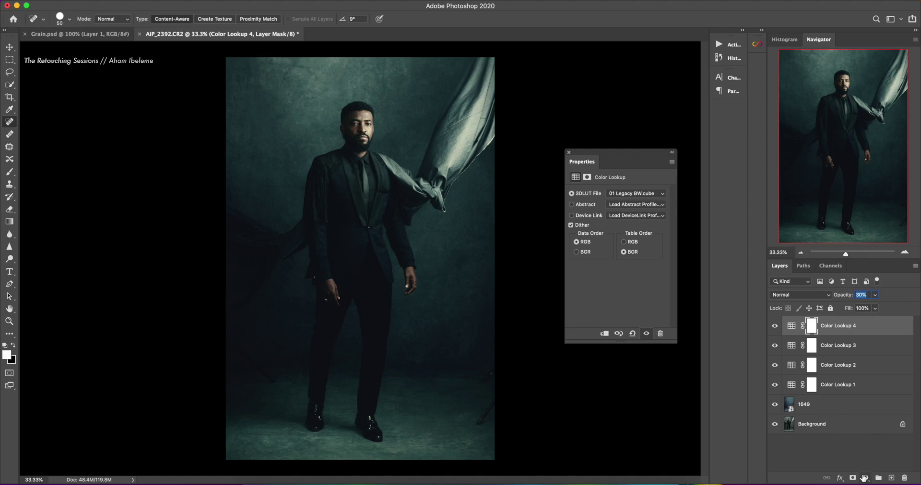
Step: Copy Layer 1 from Grain.psd into the AIP_2392 portrait above the Color Lookup layers
left_click(97, 36)
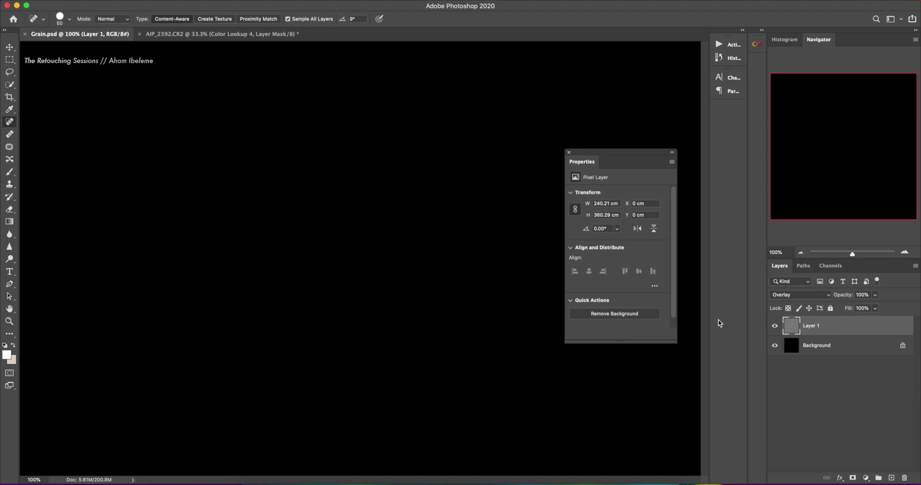
key("ctrl+g")
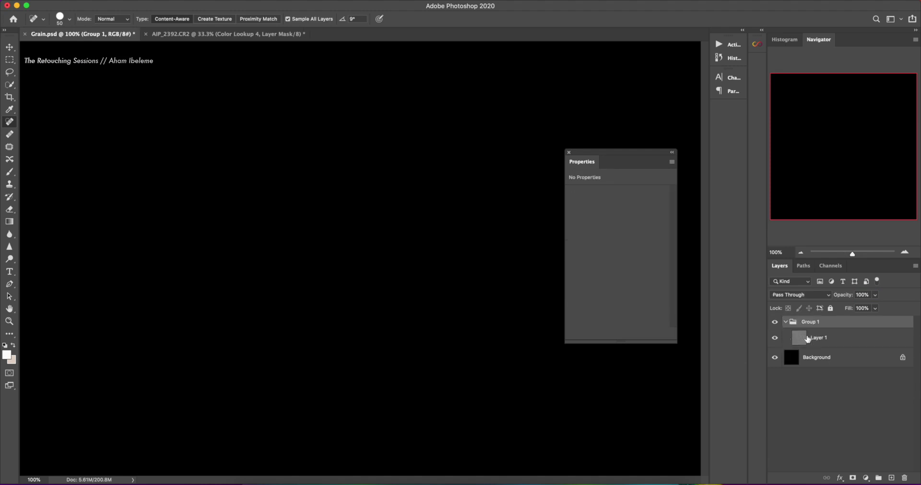
left_click(829, 341)
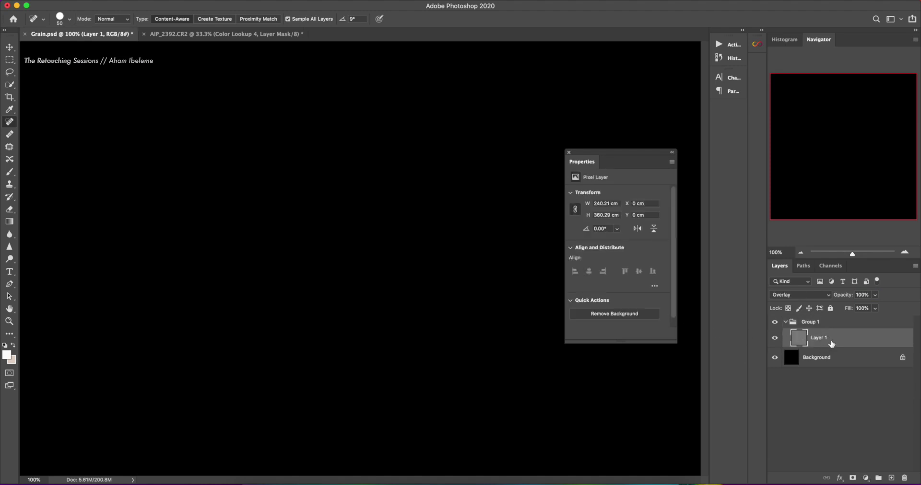
left_click(242, 38)
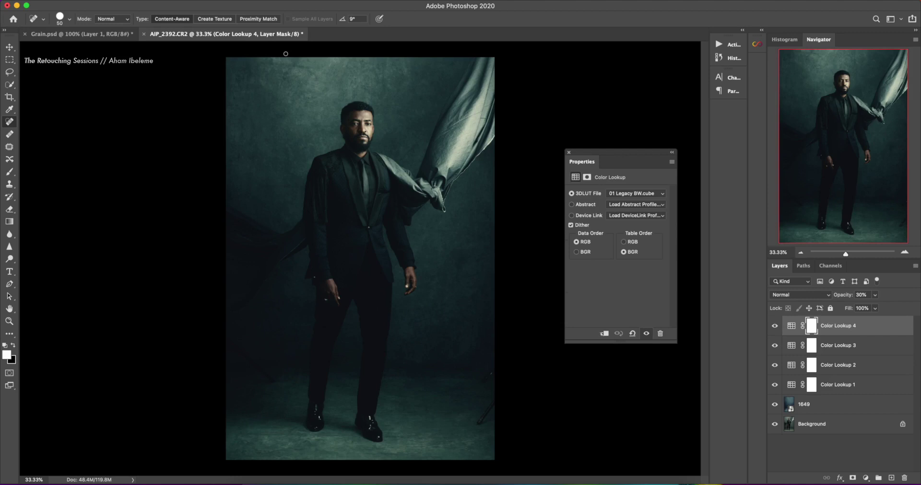
left_click_drag(286, 53, 286, 54)
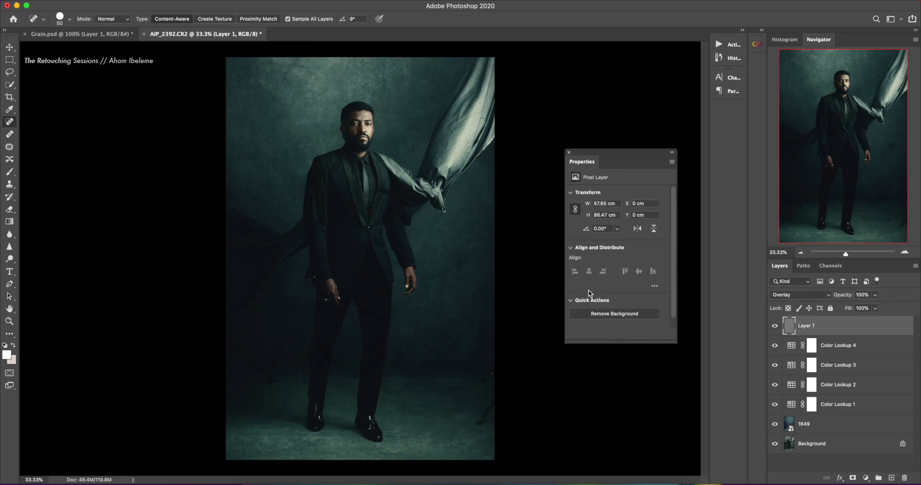
Step: Set the grain Layer 1 opacity to 50% and zoom in to inspect the texture
left_click(861, 295)
type("50")
key("Return")
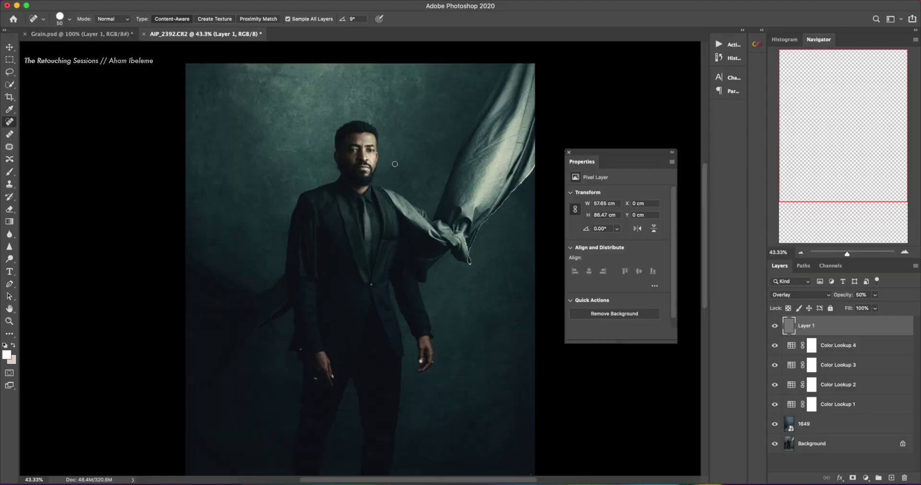
scroll(395, 164, "down", 4)
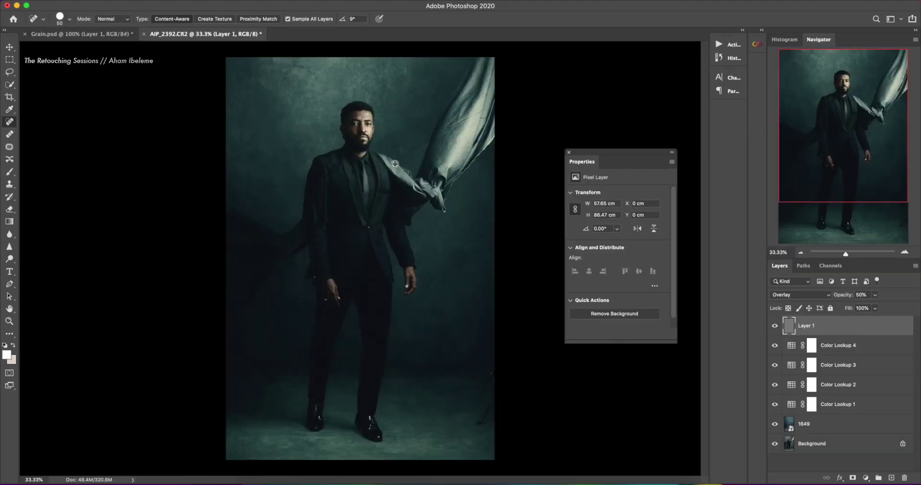
scroll(395, 164, "up", 2)
scroll(394, 164, "up", 1)
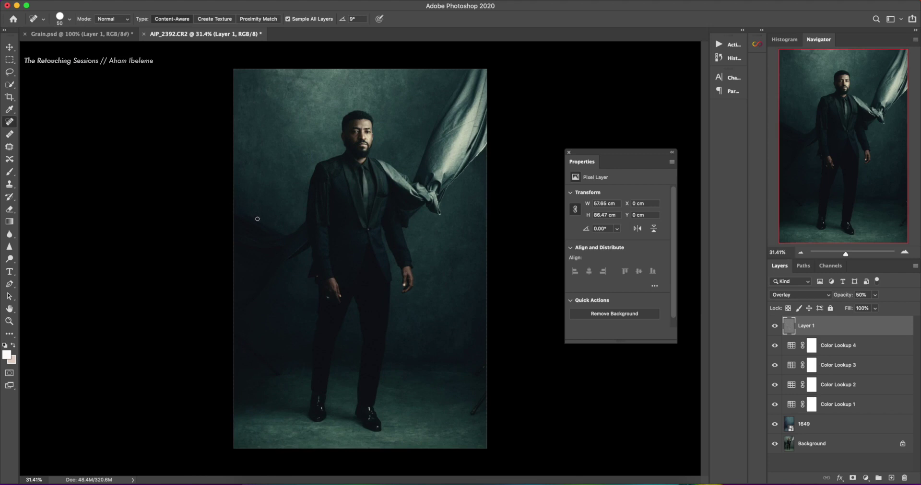
Step: Group Layer 1 through 1649 into Group 1 and toggle it to compare before and after
left_click(847, 428, "shift")
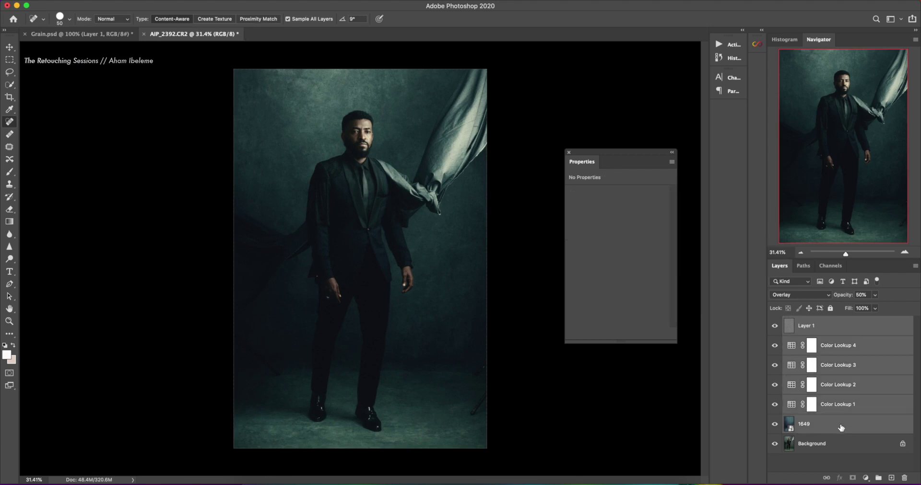
key("ctrl+g")
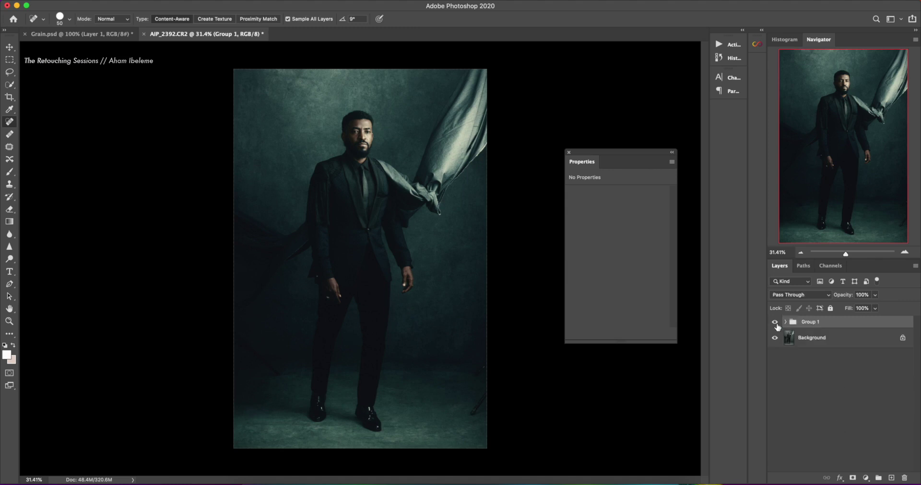
left_click(774, 322)
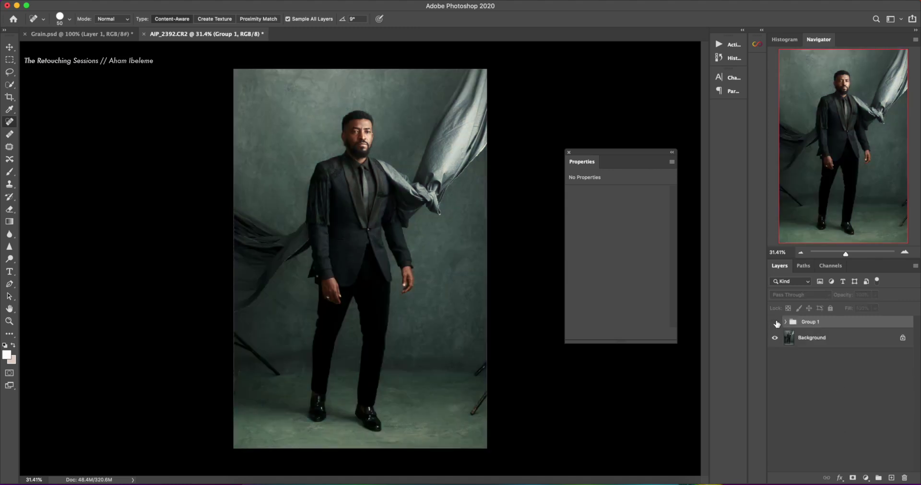
left_click(775, 323)
left_click(775, 323)
left_click(775, 323)
left_click(778, 324)
left_click(779, 324)
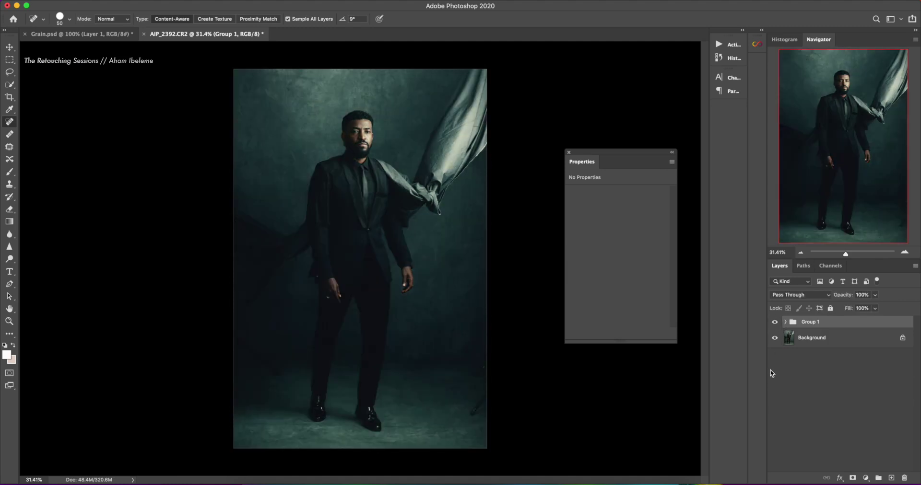